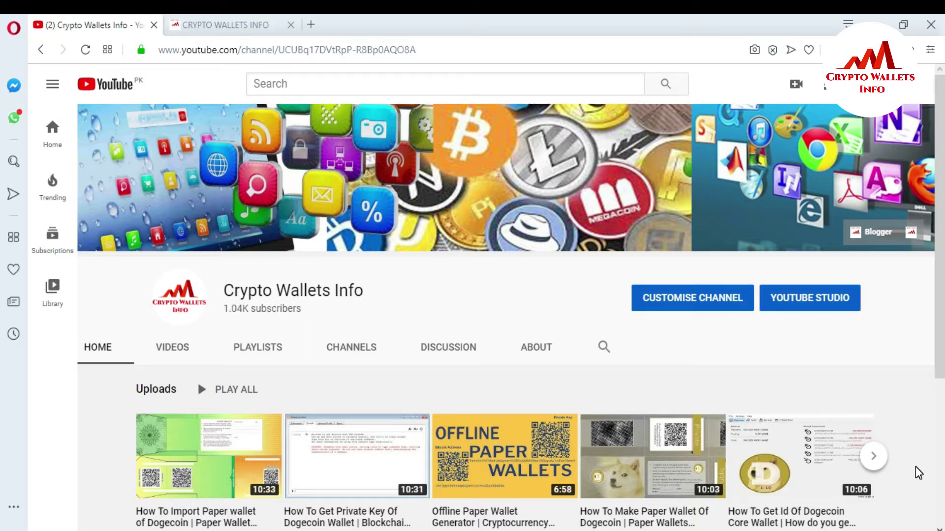
- Switch to the CRYPTO WALLETS INFO tab showing the cryptowalletsinfo.com website
{"action": "left_click", "coordinate": [217, 21]}
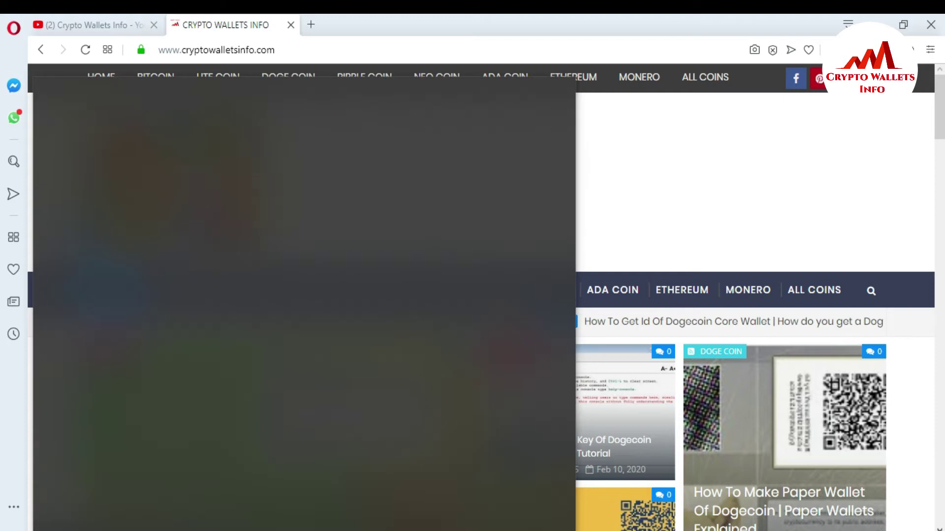
- Search Windows for 'doge' and launch Dogecoin Core (64-bit)
{"action": "type", "text": "doge"}
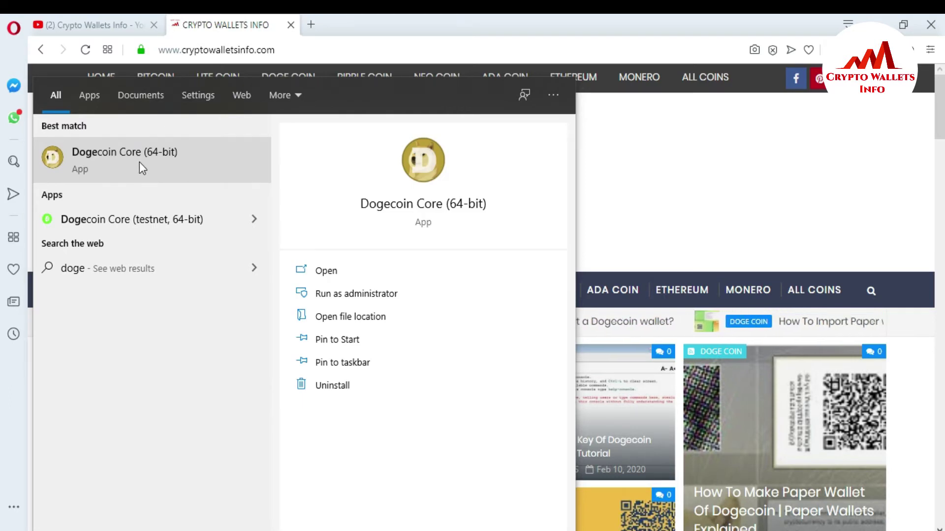
{"action": "left_click", "coordinate": [139, 159]}
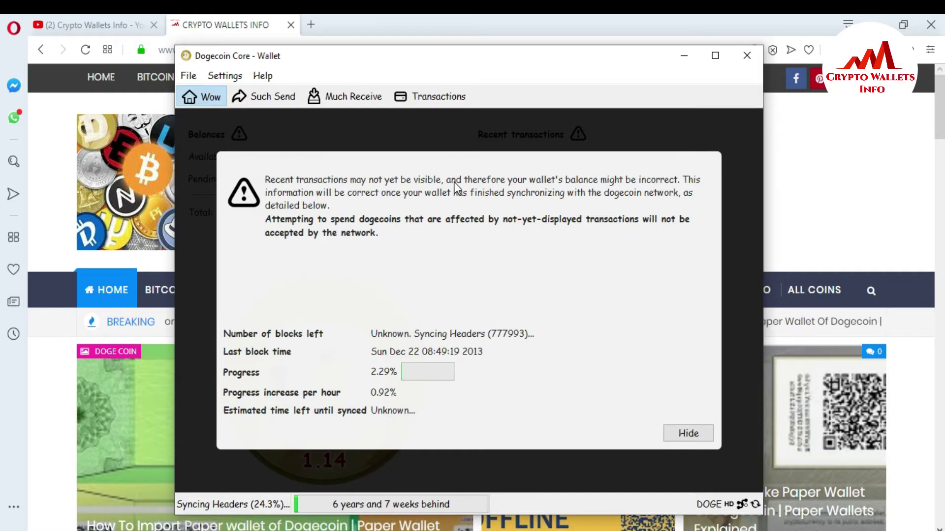
- Hide the syncing notice and choose Settings > Encrypt Wallet
{"action": "left_click", "coordinate": [694, 433]}
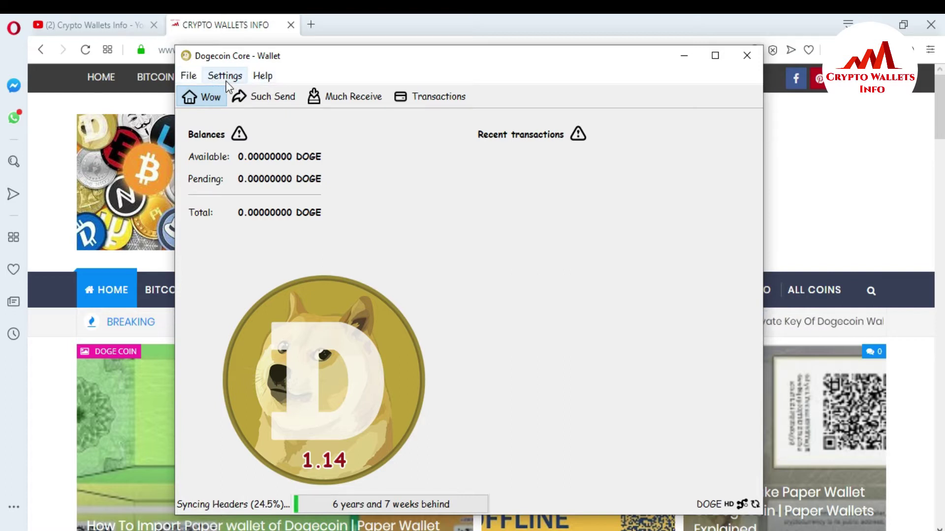
{"action": "left_click", "coordinate": [219, 78]}
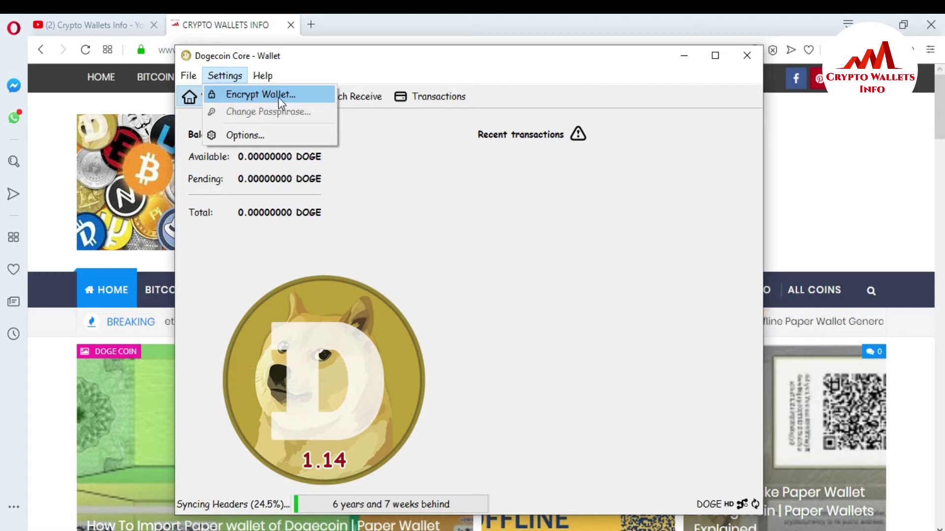
{"action": "left_click", "coordinate": [268, 97]}
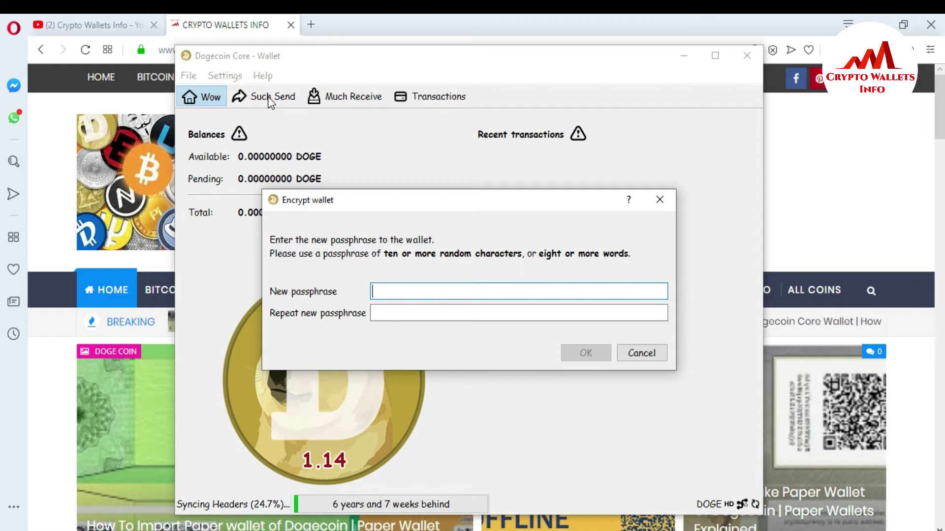
- Enter the new wallet passphrase and move to the Repeat new passphrase field
{"action": "key", "text": "Caps_Lock"}
{"action": "type", "text": "ab"}
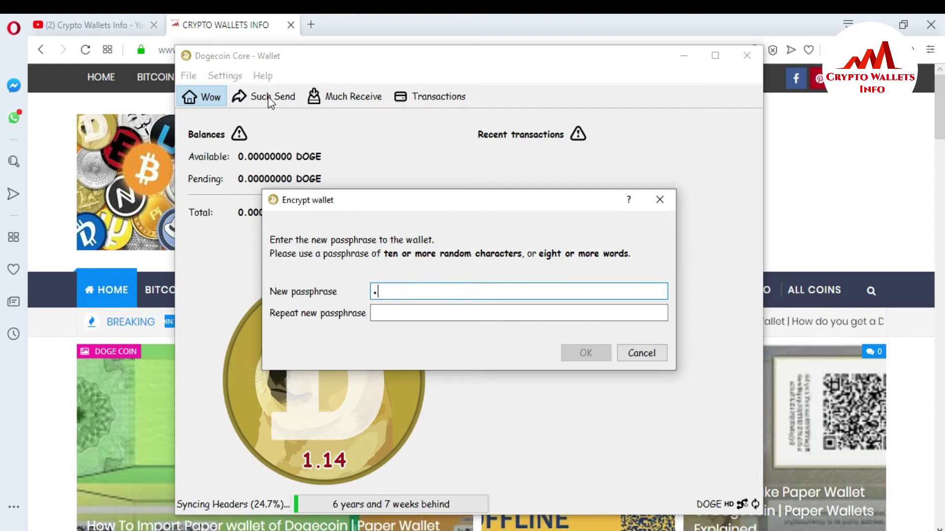
{"action": "type", "text": "cdef"}
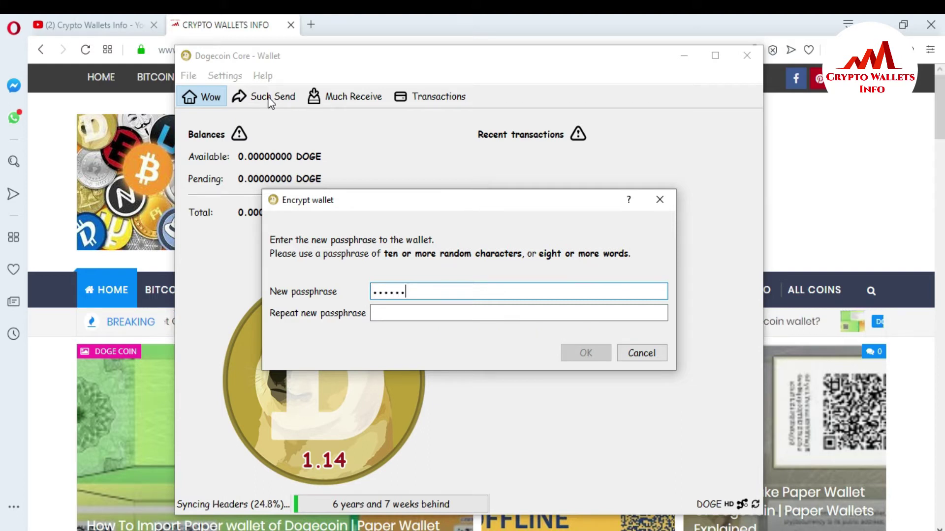
{"action": "type", "text": "ghijklm"}
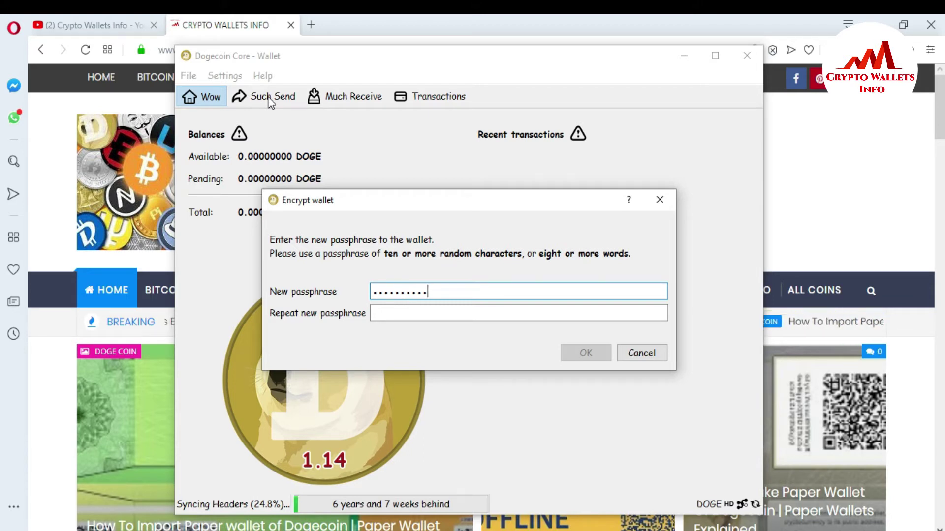
{"action": "type", "text": "no"}
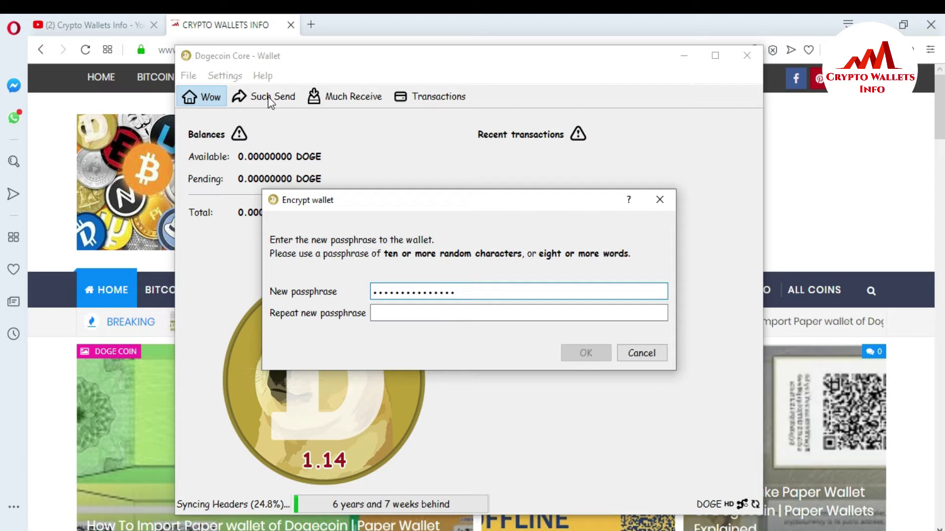
{"action": "key", "text": "Tab"}
{"action": "key", "text": "Caps_Lock"}
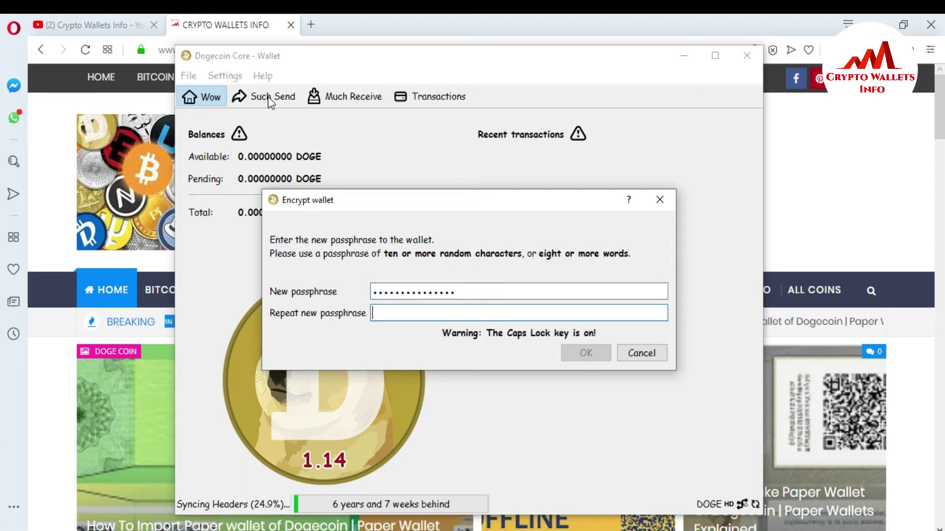
- Type the passphrase again in the Repeat new passphrase field
{"action": "key", "text": "Caps_Lock"}
{"action": "type", "text": "abcdef"}
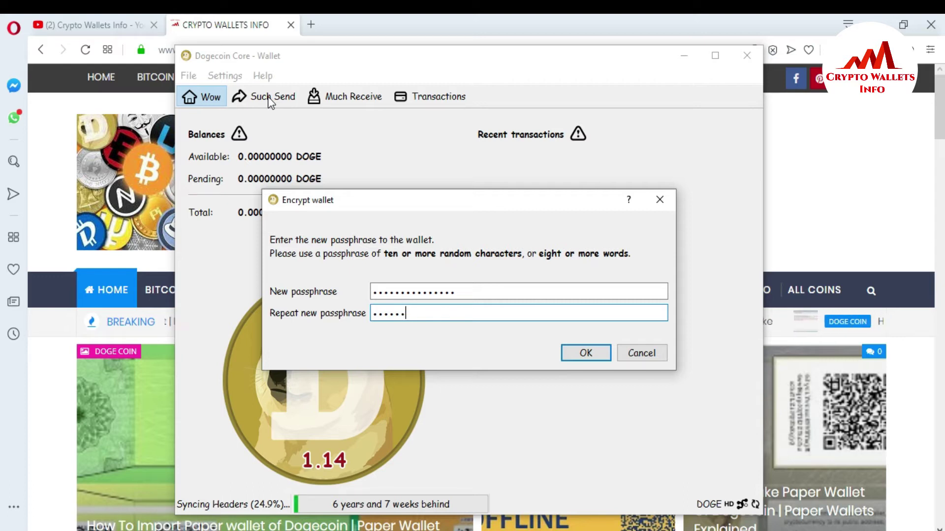
{"action": "type", "text": "ghijklmn"}
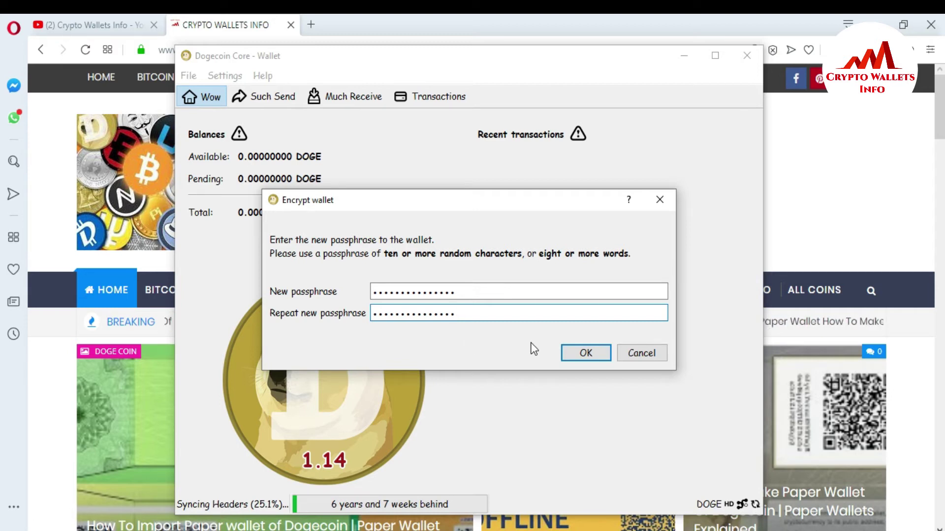
- Submit the new passphrase with OK in the Encrypt wallet dialog
{"action": "left_click", "coordinate": [585, 354]}
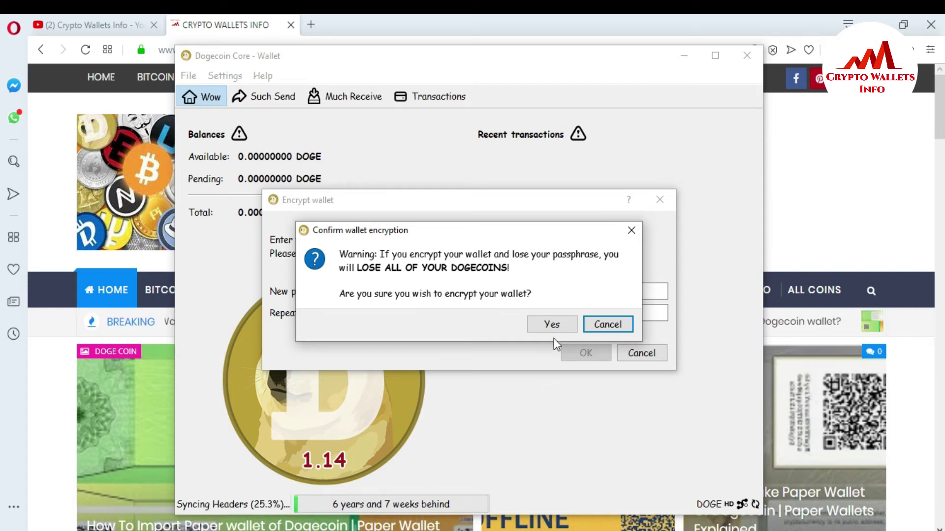
- Answer Yes to the Confirm wallet encryption warning
{"action": "left_click", "coordinate": [552, 325]}
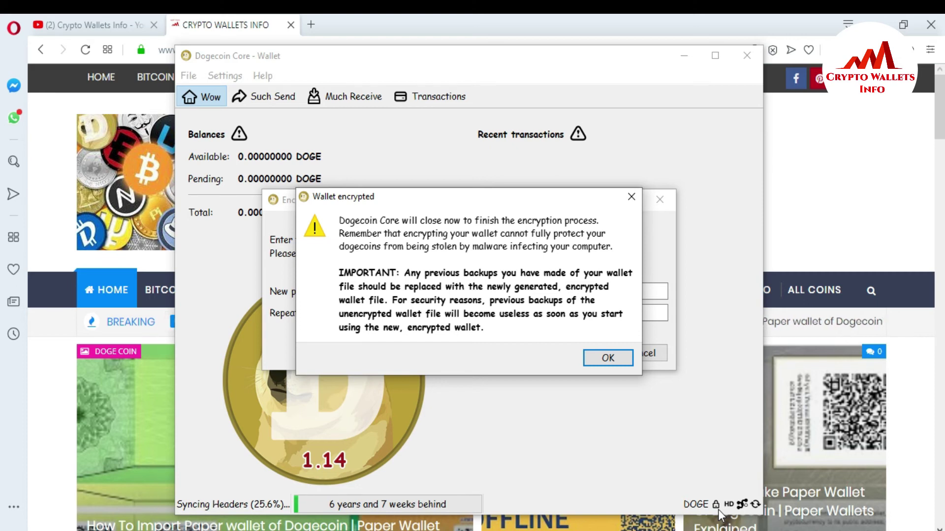
- Acknowledge the Wallet encrypted notice so Dogecoin Core shuts down
{"action": "left_click", "coordinate": [609, 359]}
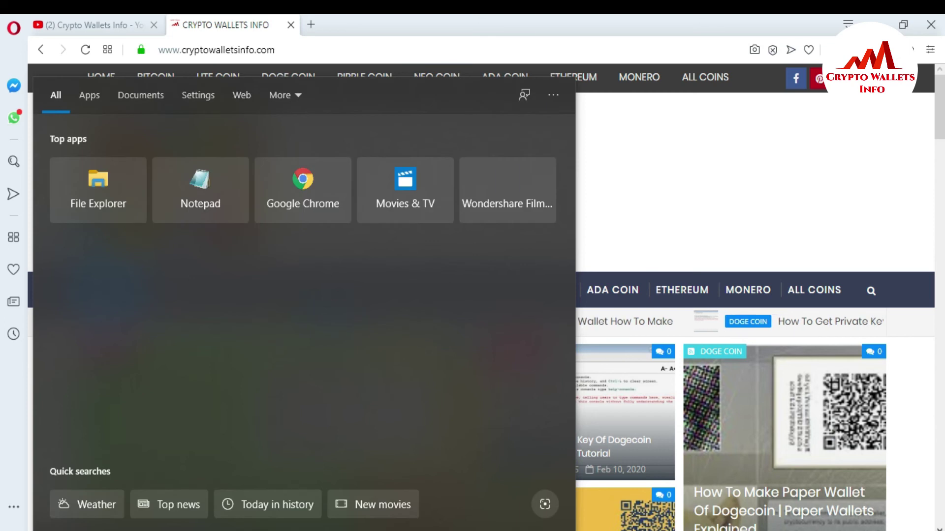
- Search Windows for 'do' and relaunch Dogecoin Core (64-bit)
{"action": "type", "text": "d"}
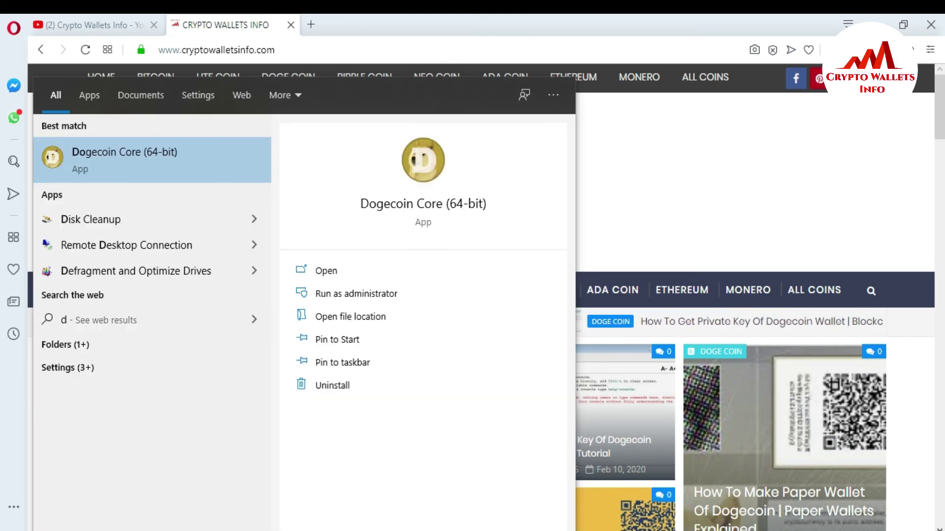
{"action": "type", "text": "o"}
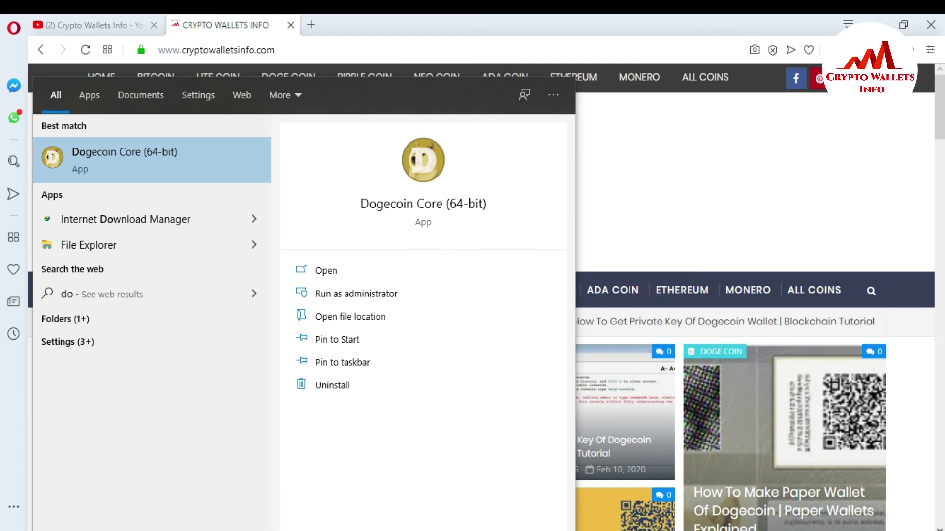
{"action": "type", "text": "c"}
{"action": "key", "text": "BackSpace"}
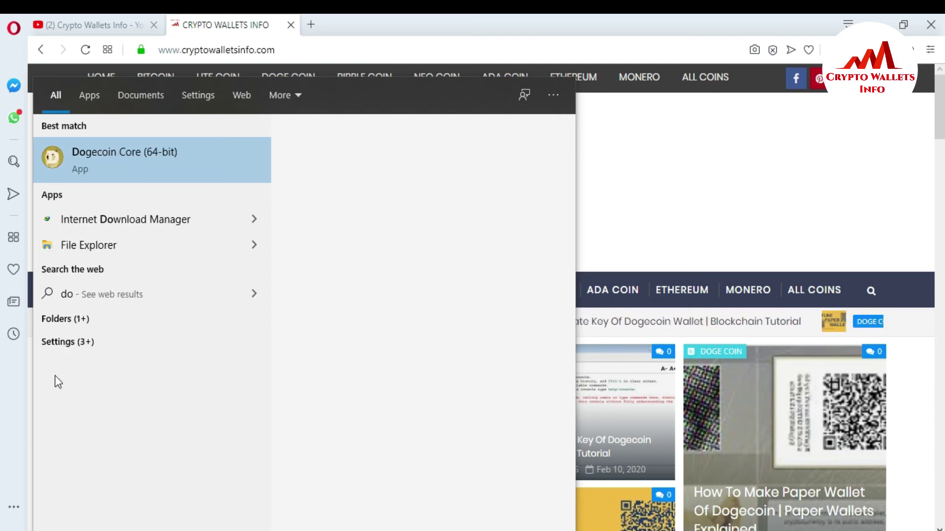
{"action": "left_click", "coordinate": [135, 163]}
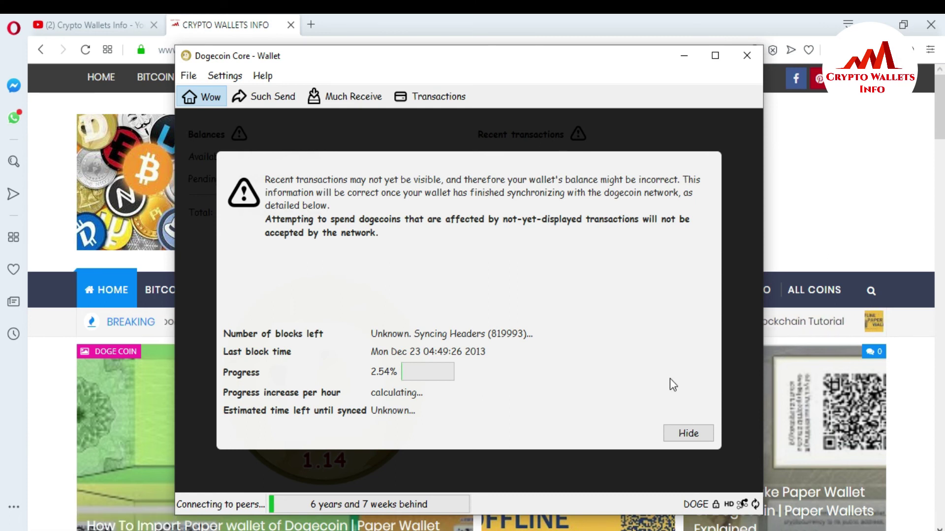
- Hide the sync notice to reveal the encrypted wallet's 0.00000000 DOGE balances
{"action": "left_click", "coordinate": [688, 433]}
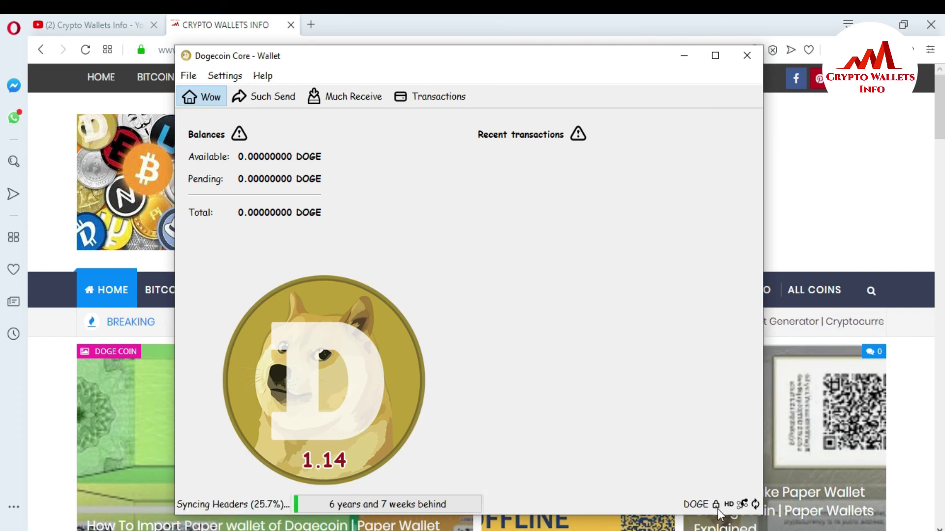
- Confirm the status-bar lock shows the wallet encrypted and locked, and move the window slightly higher
{"action": "mouse_move", "coordinate": [717, 509]}
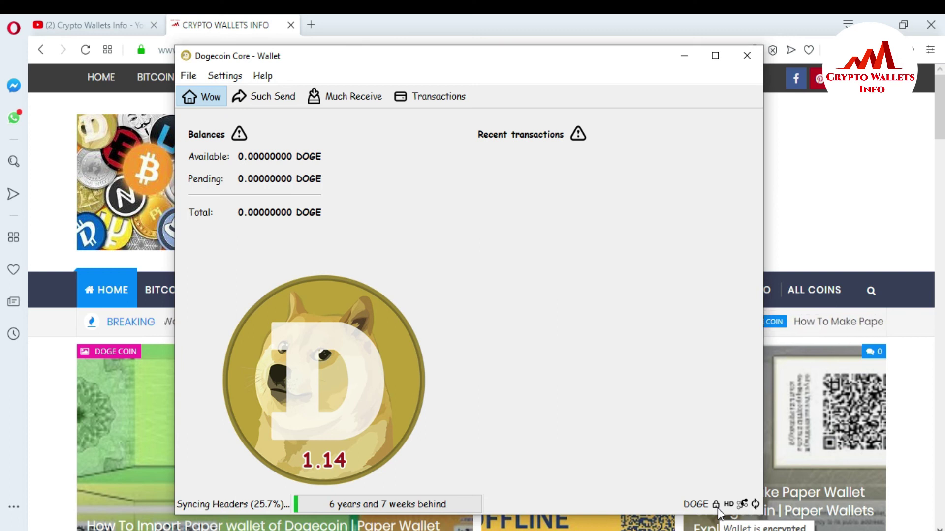
{"action": "left_click_drag", "start_coordinate": [504, 57], "coordinate": [501, 42]}
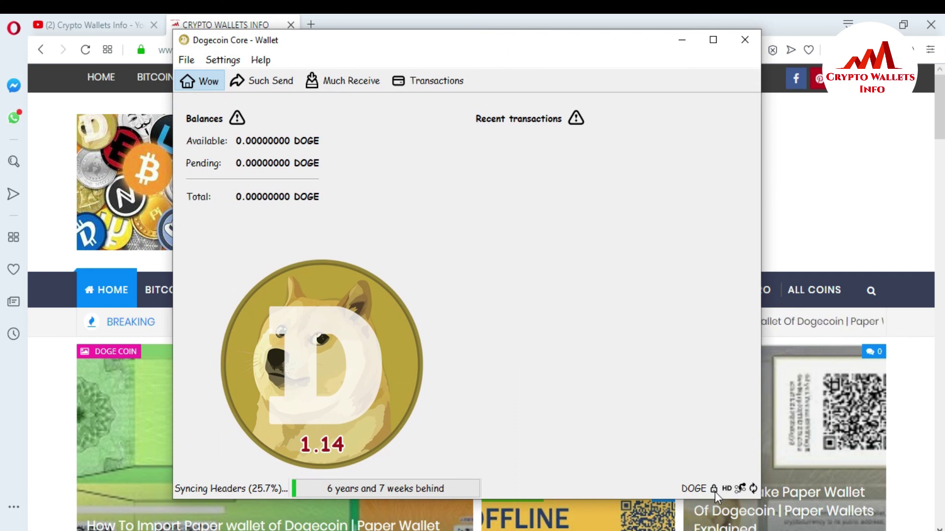
{"action": "mouse_move", "coordinate": [715, 491]}
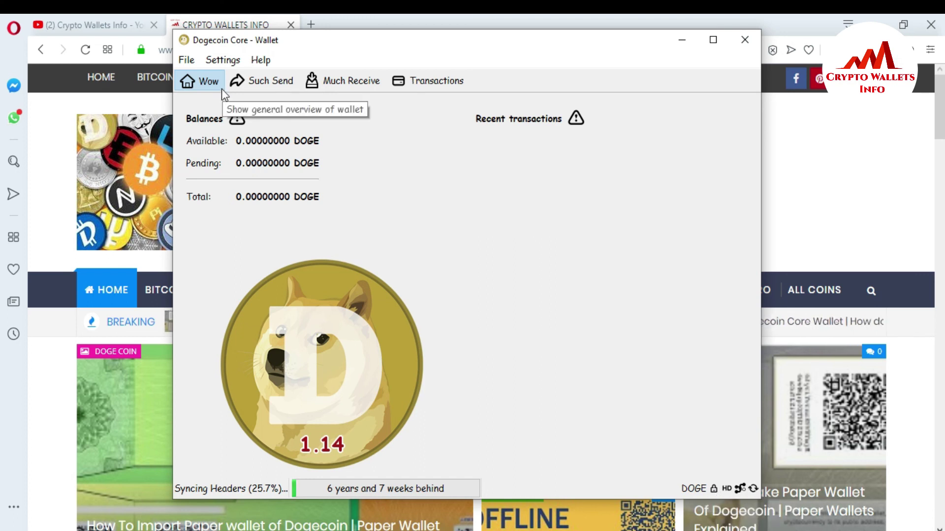
- Choose Settings > Change Passphrase... to bring up the passphrase dialog
{"action": "left_click", "coordinate": [227, 64]}
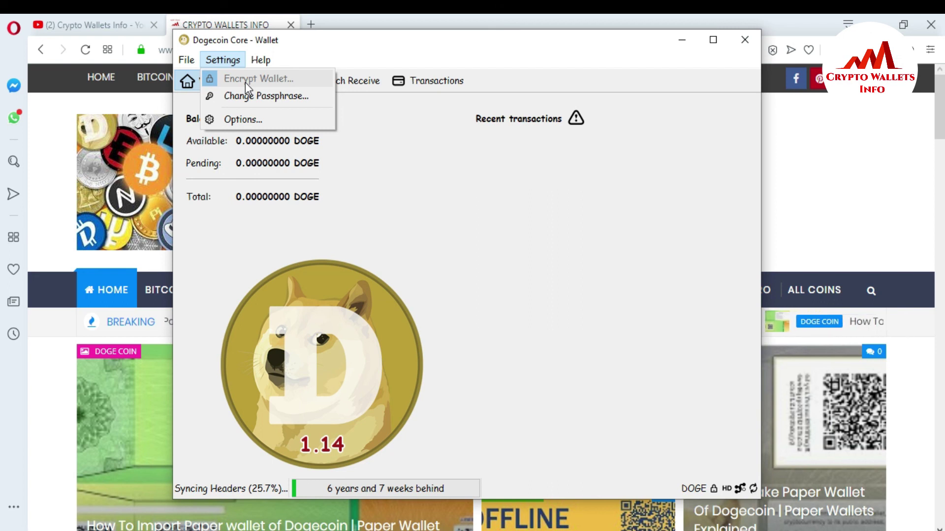
{"action": "left_click", "coordinate": [236, 97]}
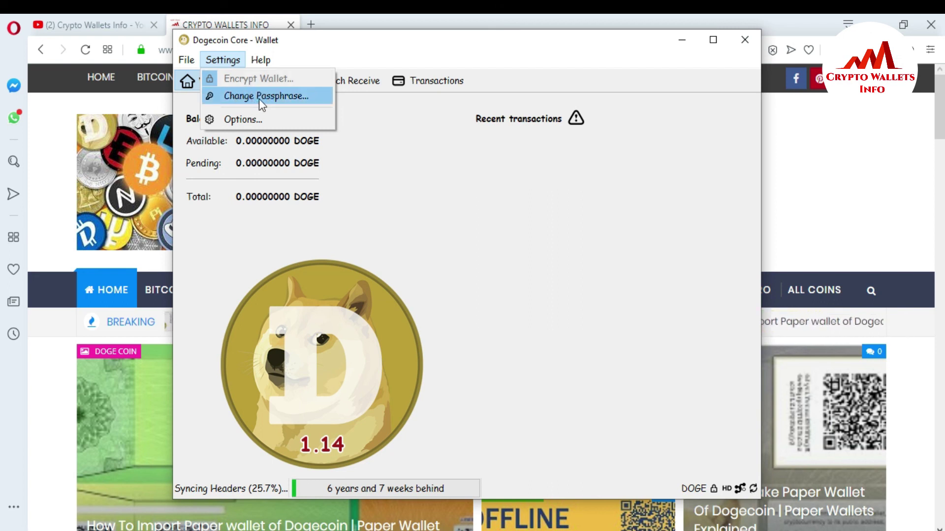
{"action": "left_click", "coordinate": [259, 99]}
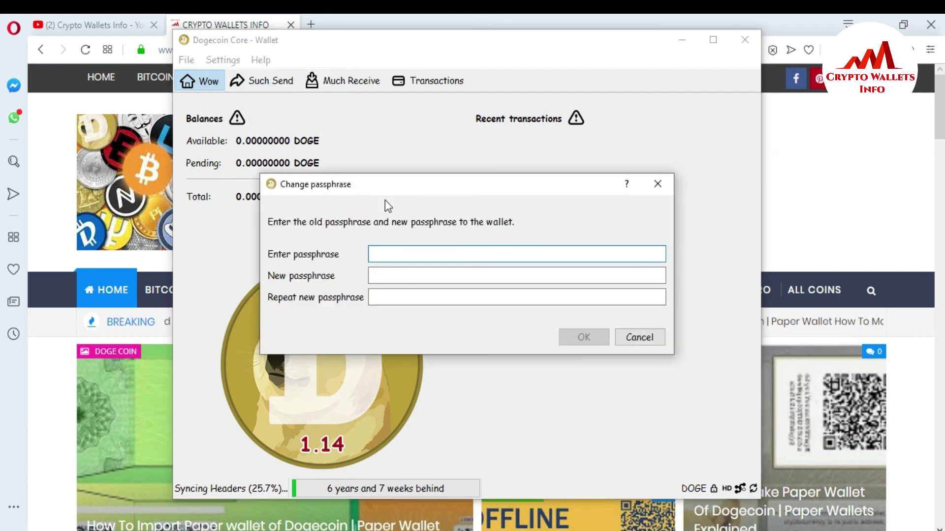
- Click into the Enter passphrase, New passphrase and Repeat new passphrase fields, leaving them empty
{"action": "left_click", "coordinate": [384, 247]}
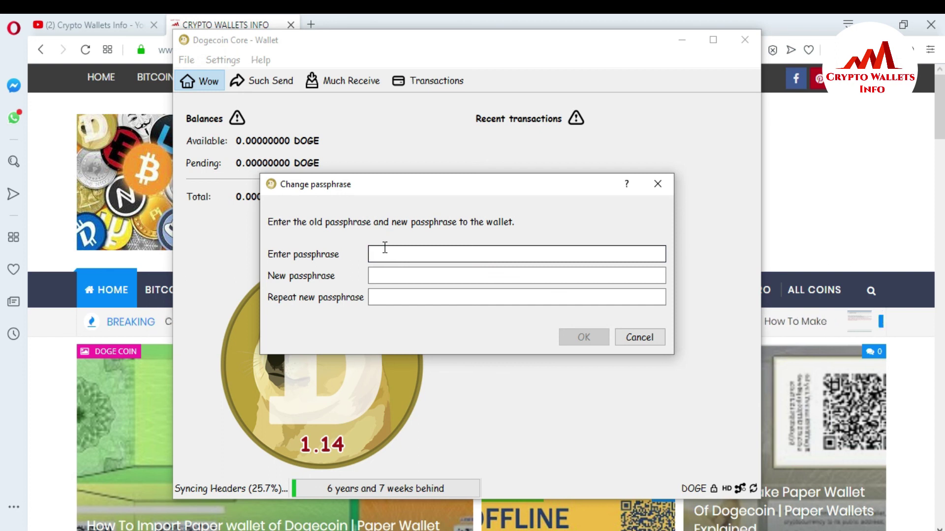
{"action": "left_click", "coordinate": [384, 275]}
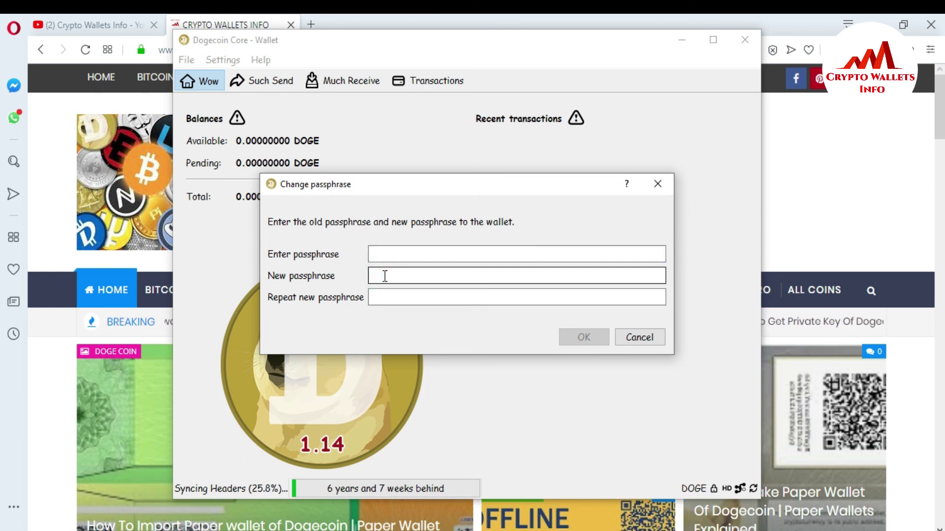
{"action": "left_click", "coordinate": [375, 297]}
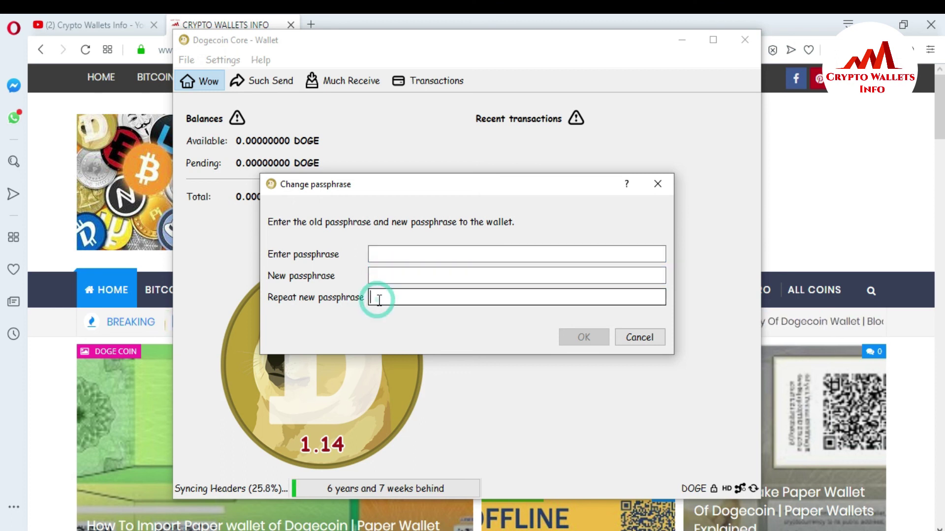